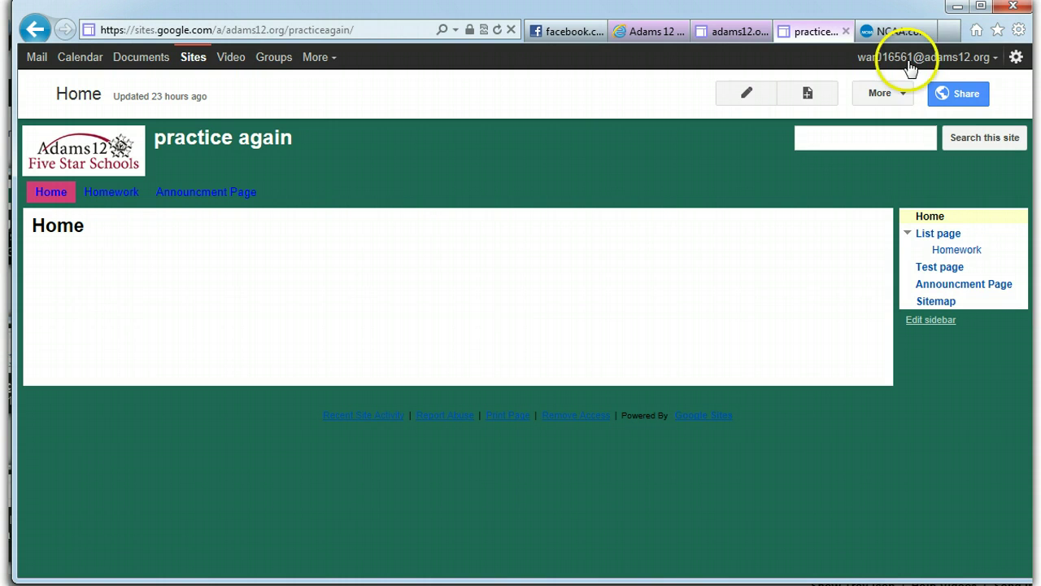
# - Tick Allow attachments and Allow comments in the Home page settings, then save
pyautogui.click(889, 95)
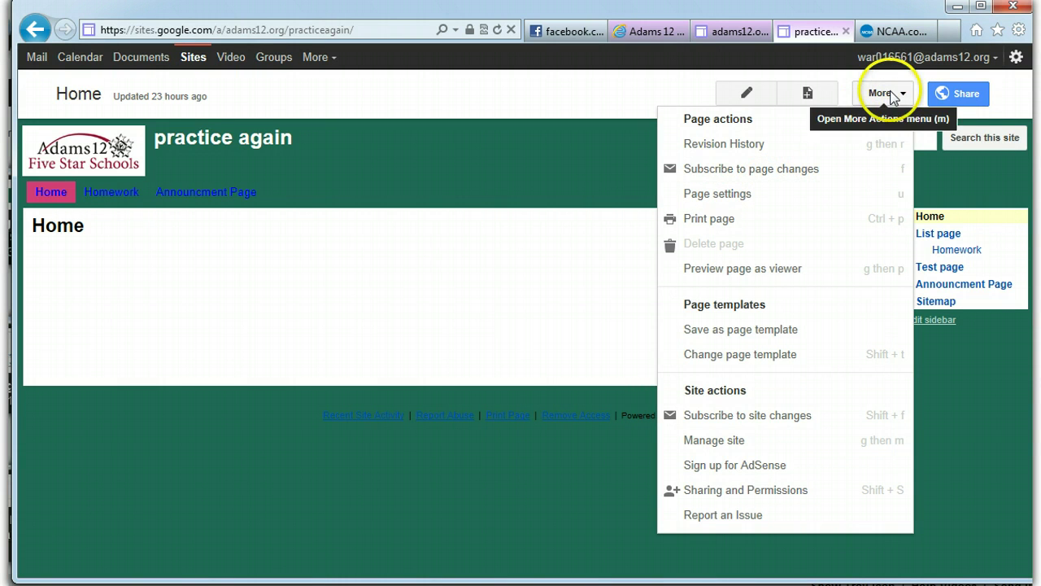
pyautogui.click(756, 198)
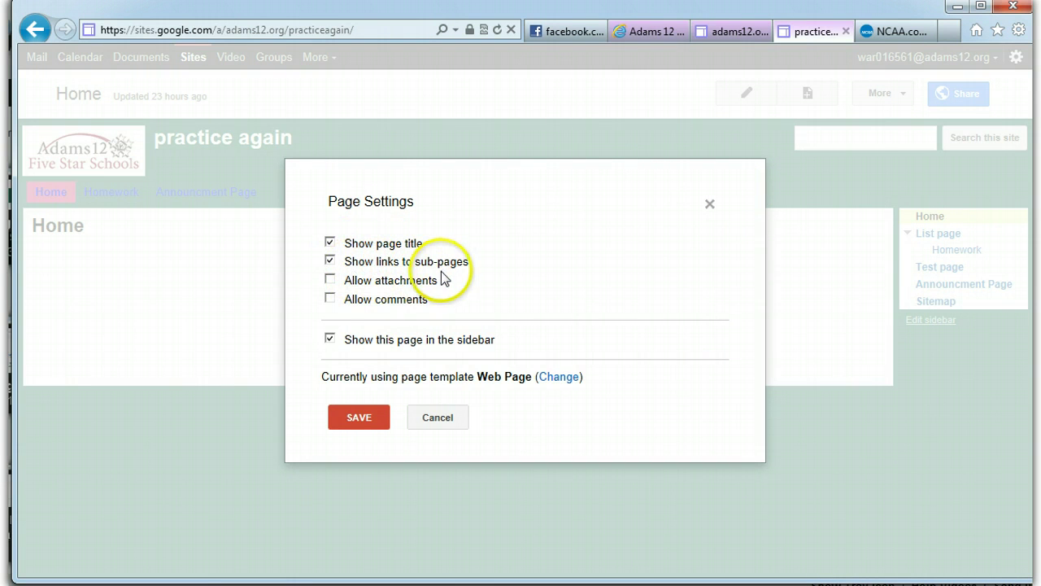
pyautogui.click(330, 280)
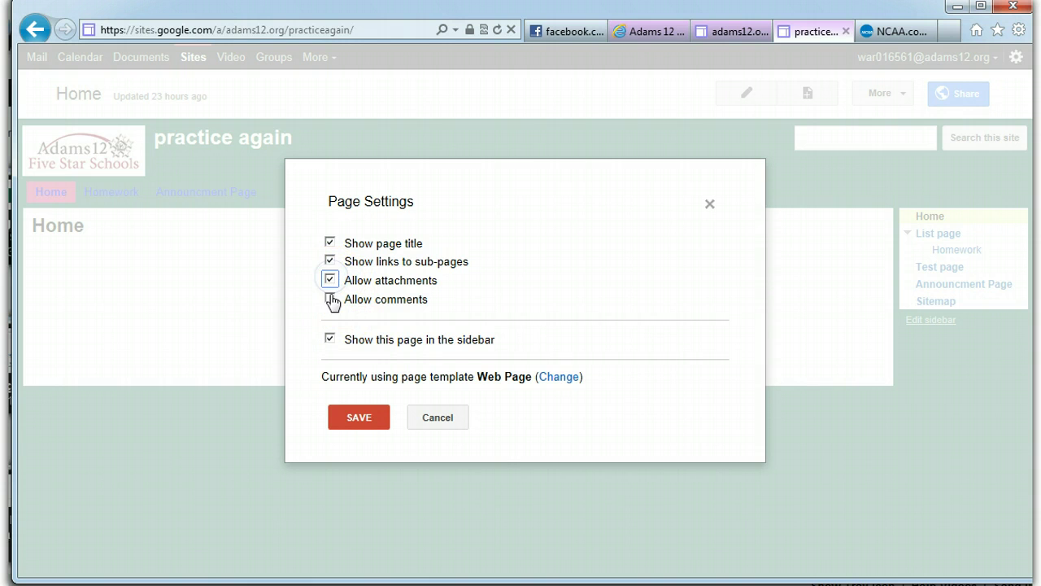
pyautogui.click(331, 300)
pyautogui.click(330, 281)
pyautogui.click(559, 384)
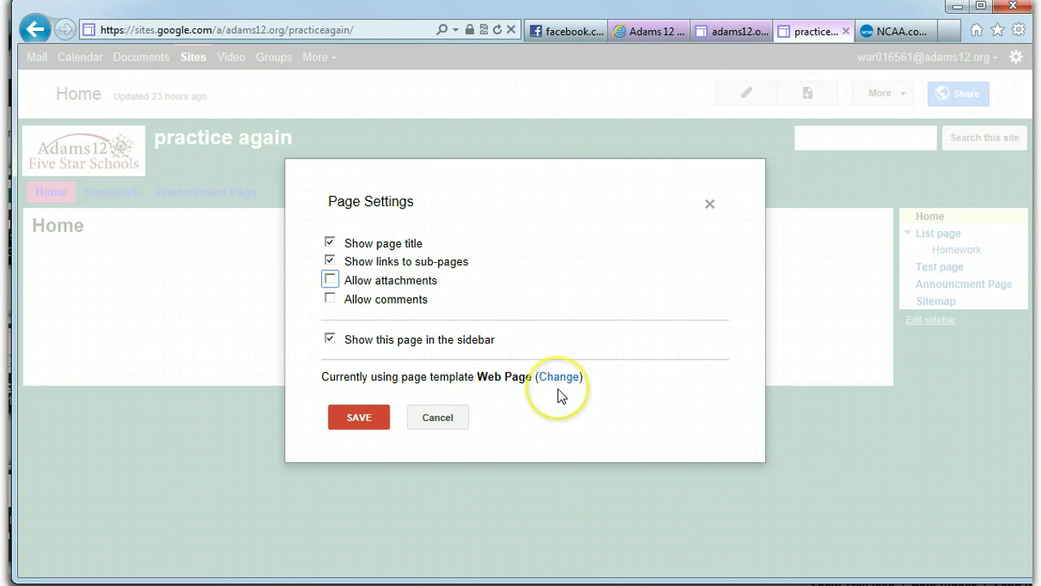
pyautogui.click(329, 279)
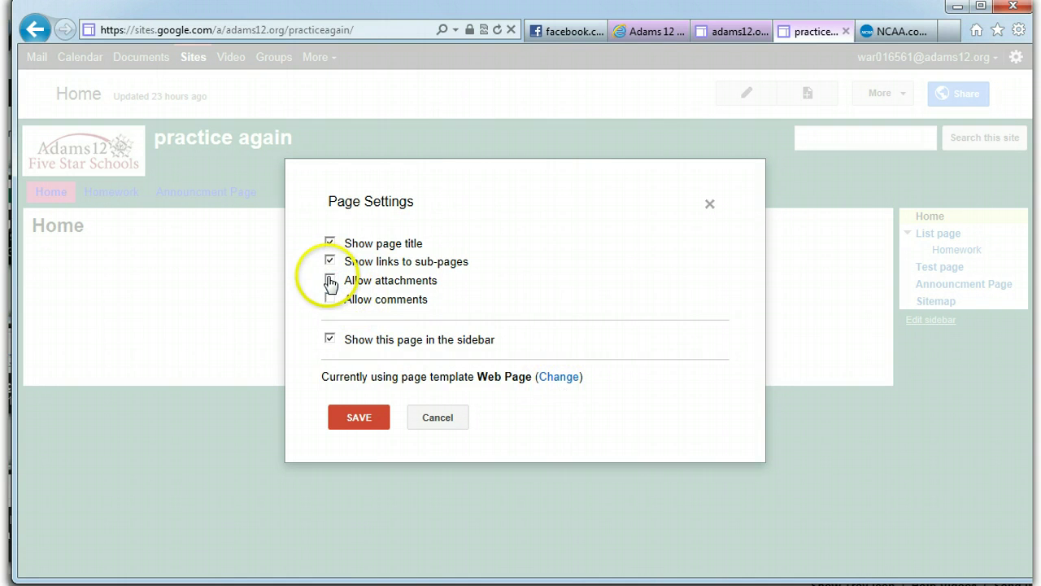
pyautogui.click(329, 299)
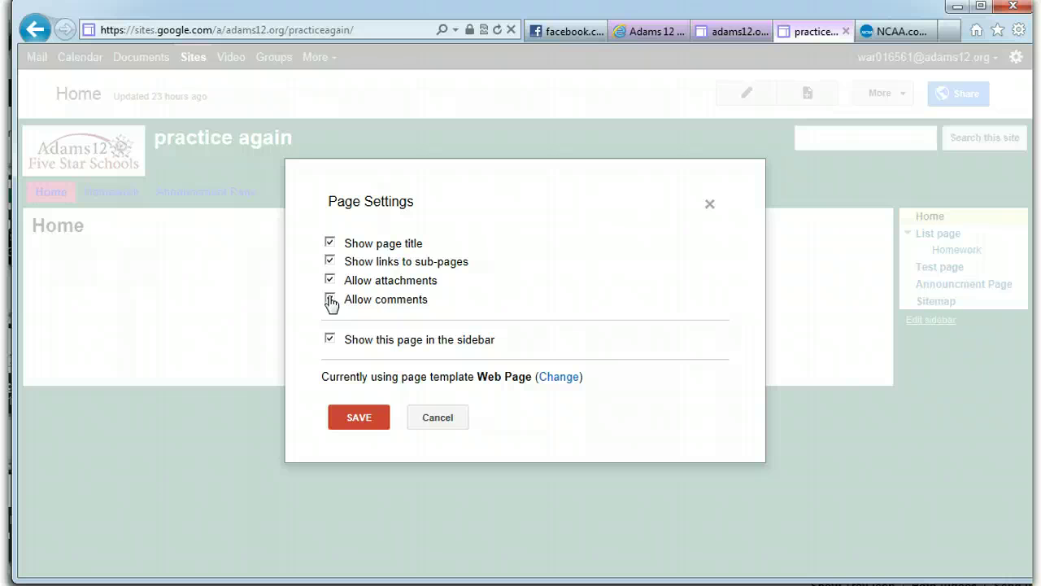
pyautogui.click(359, 418)
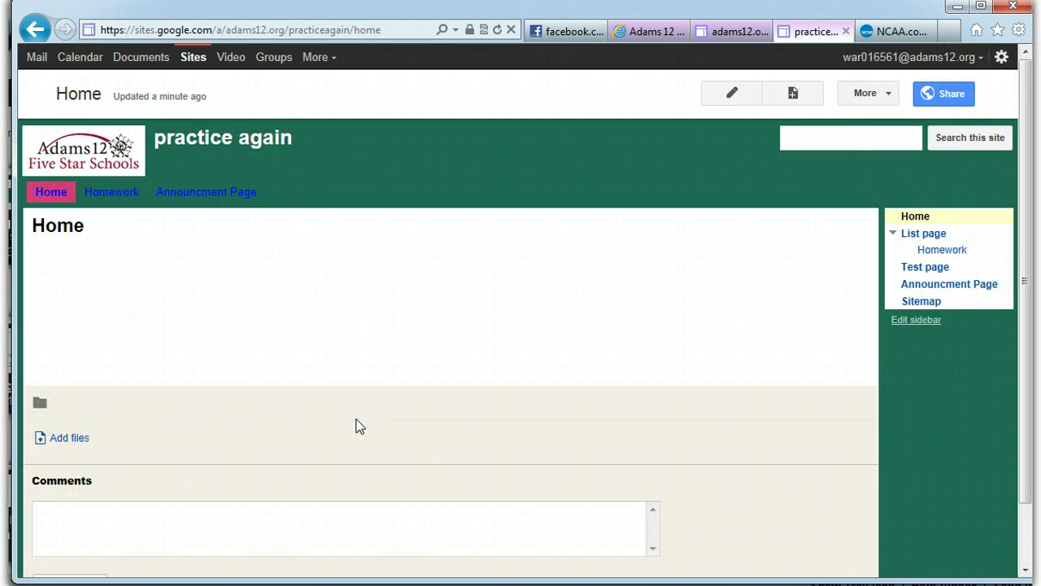
# - Upload etiquite.docx from the Dropbox > edmodo folder as a Home page attachment
pyautogui.click(186, 504)
pyautogui.click(43, 440)
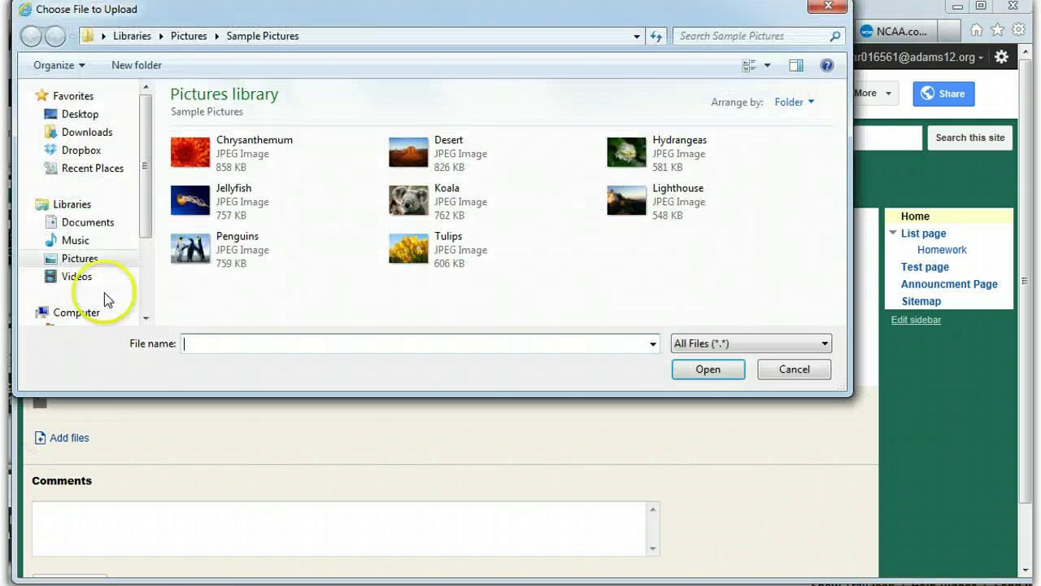
pyautogui.click(175, 244)
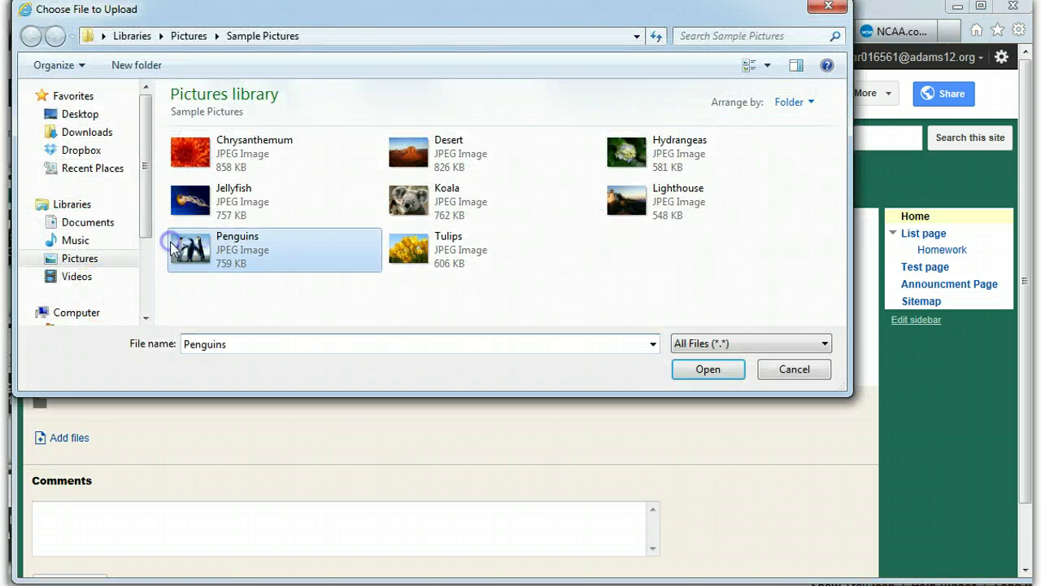
pyautogui.click(91, 151)
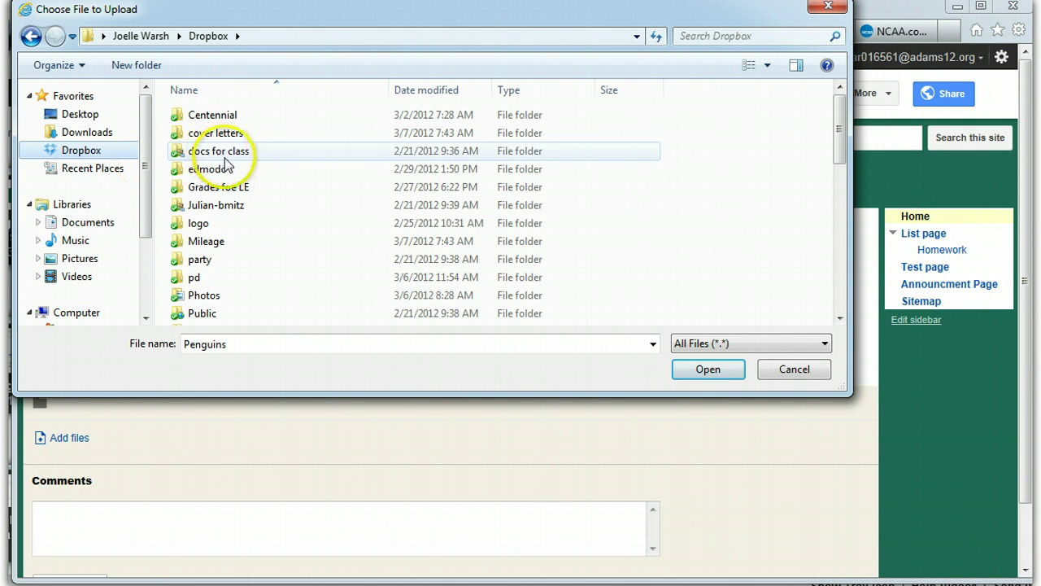
pyautogui.doubleClick(213, 169)
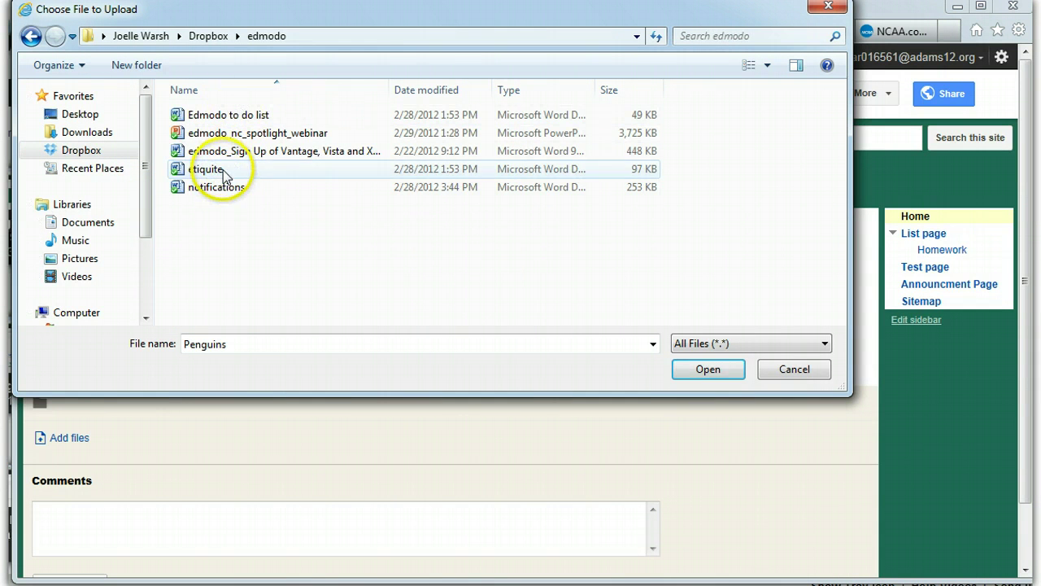
pyautogui.click(214, 170)
pyautogui.click(700, 370)
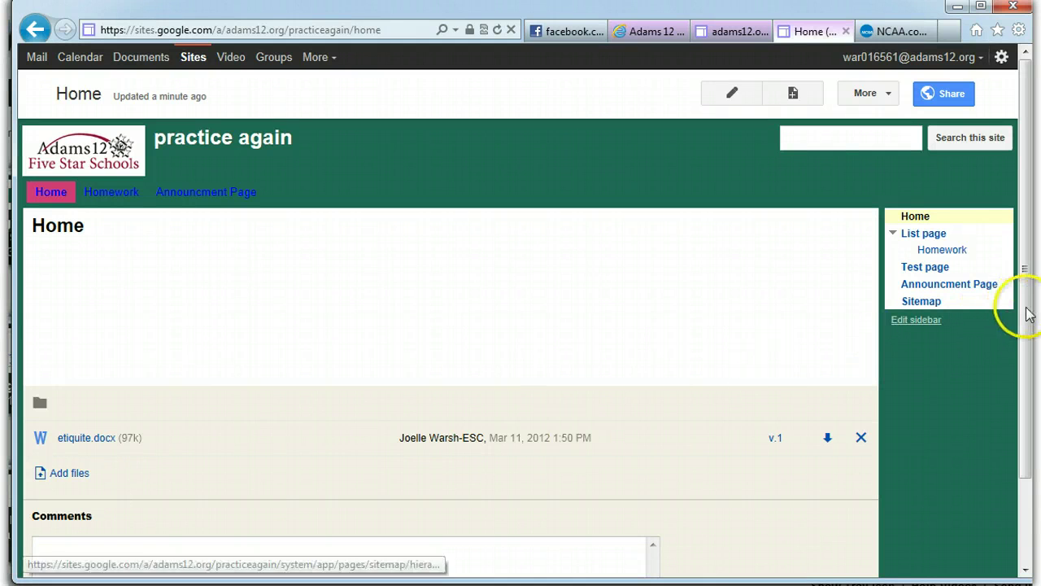
# - Post the comment 'Great web site' on the Home page
pyautogui.moveTo(1025, 314); pyautogui.dragTo(1025, 365)
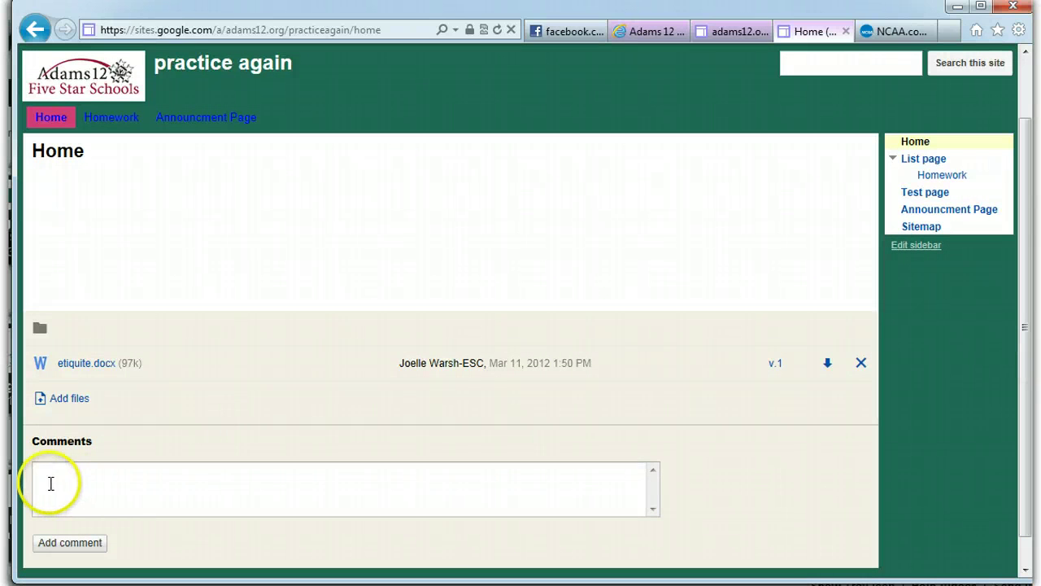
pyautogui.click(49, 481)
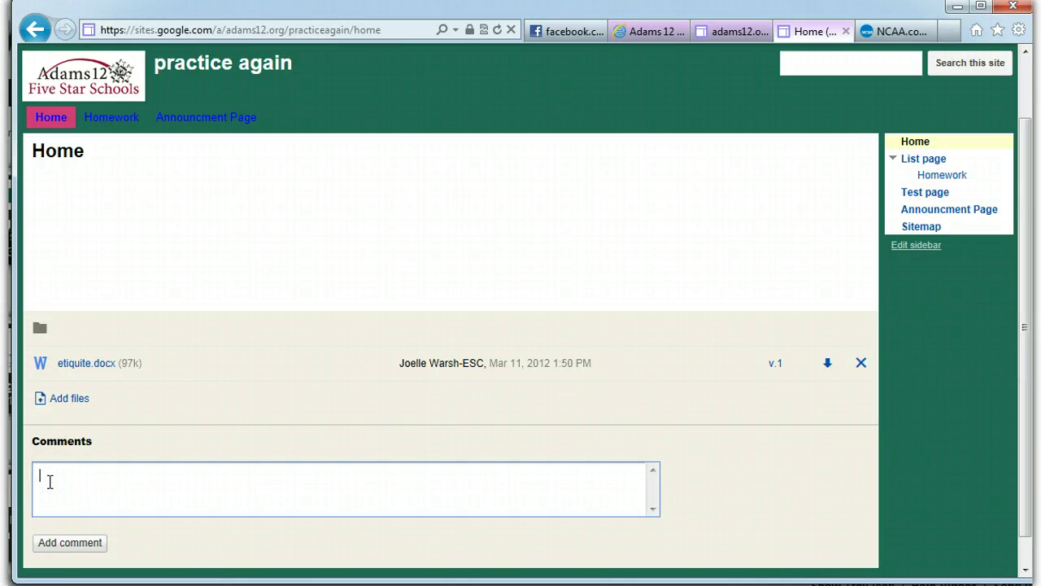
pyautogui.write('Great w')
pyautogui.write('eb site')
pyautogui.press('BackSpace')
pyautogui.press('BackSpace')
pyautogui.write('te')
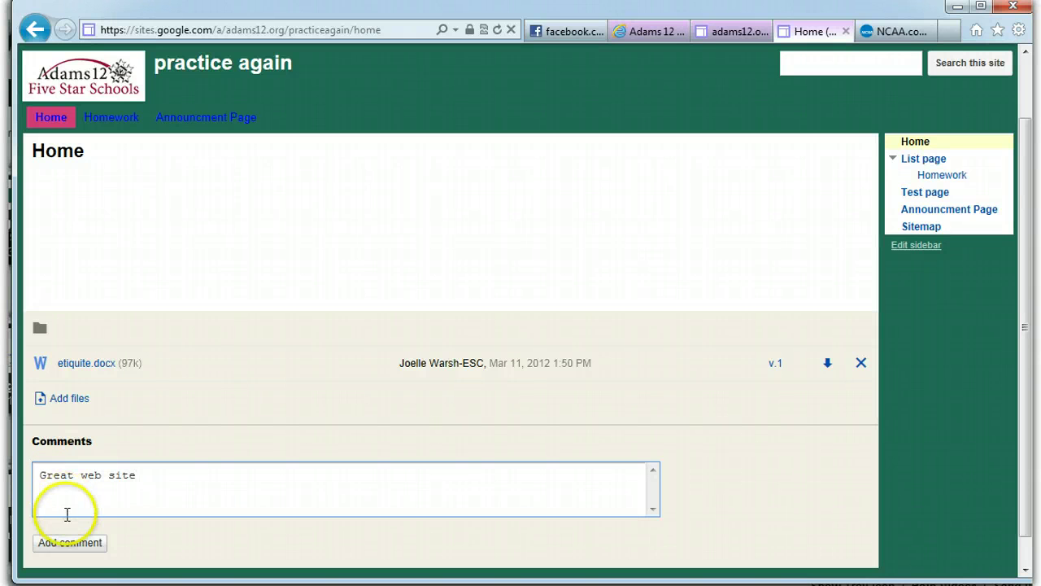
pyautogui.click(70, 542)
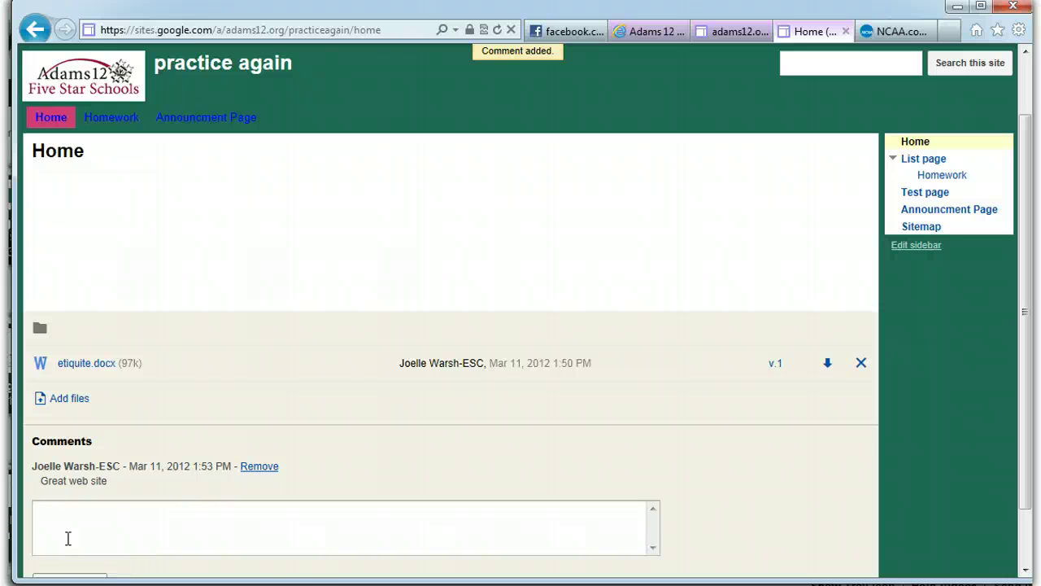
# - Delete the 'Great web site' comment and click the etiquite.docx attachment's X
pyautogui.click(258, 471)
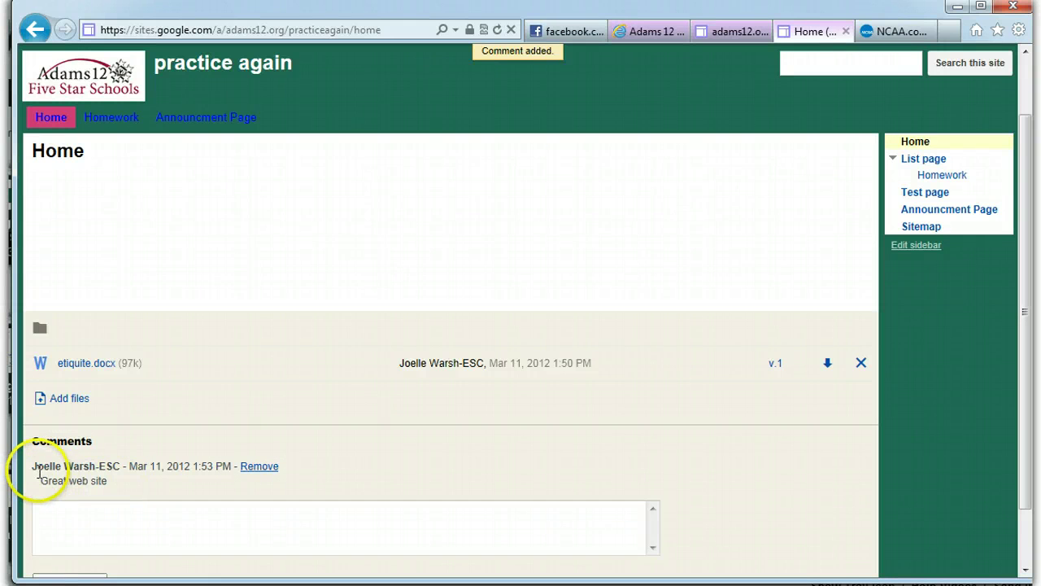
pyautogui.click(269, 469)
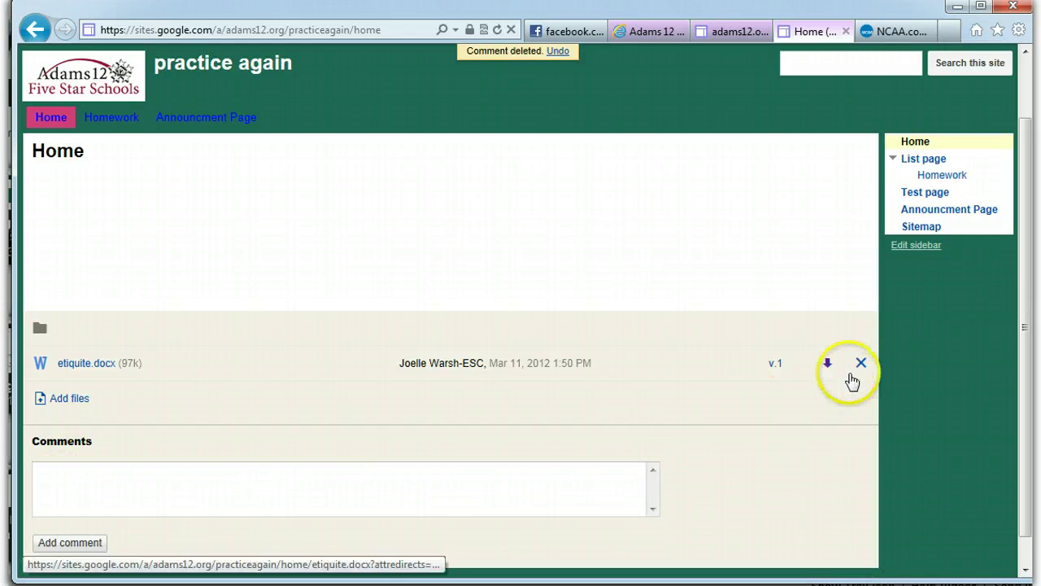
pyautogui.click(863, 364)
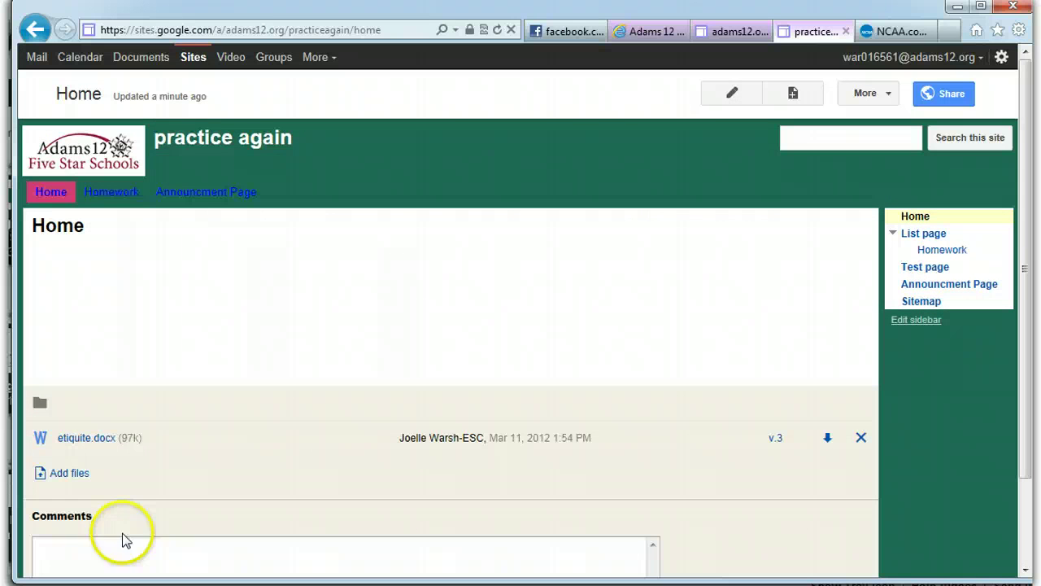
pyautogui.click(85, 440)
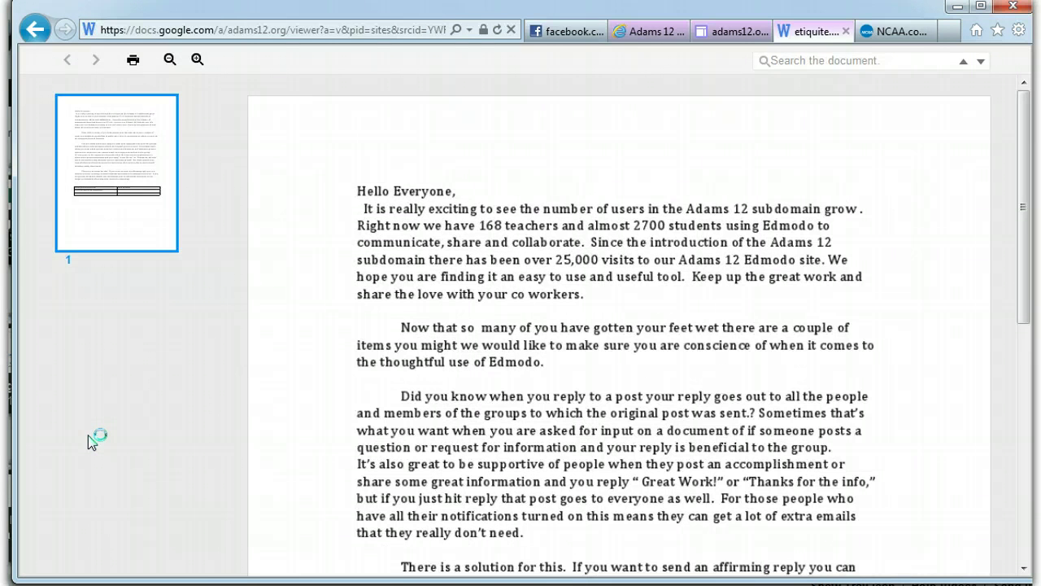
pyautogui.click(846, 31)
pyautogui.click(253, 480)
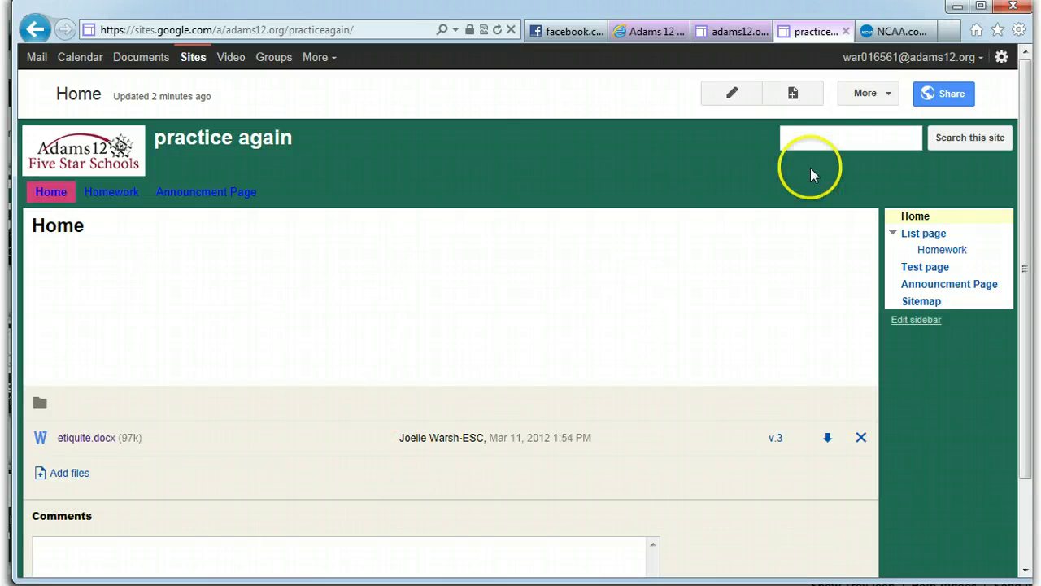
# - Open Manage Site's Attachments list, showing etiquite.docx on /home with 3 revisions
pyautogui.click(867, 98)
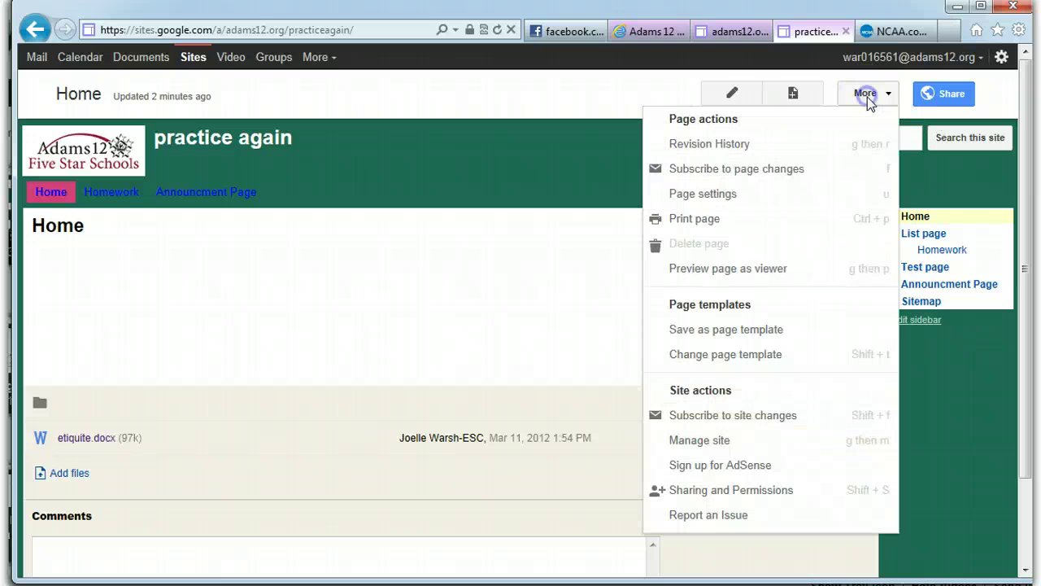
pyautogui.click(797, 442)
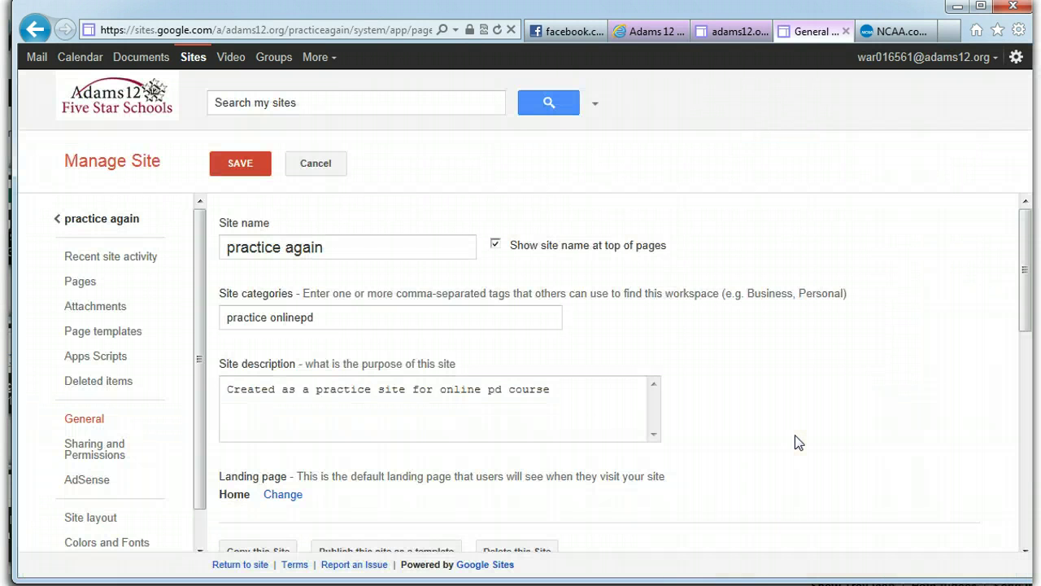
pyautogui.click(96, 305)
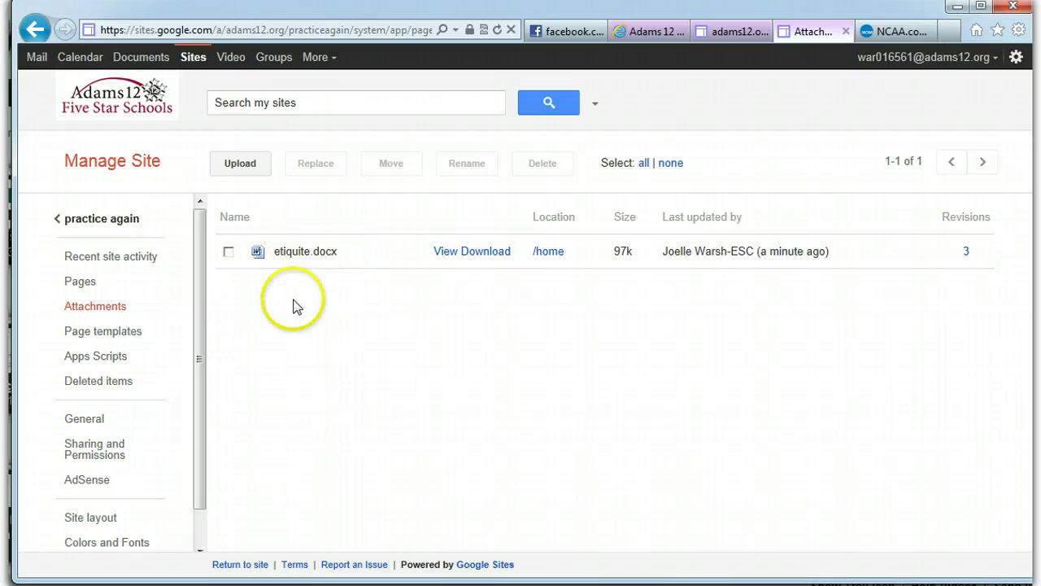
pyautogui.click(432, 301)
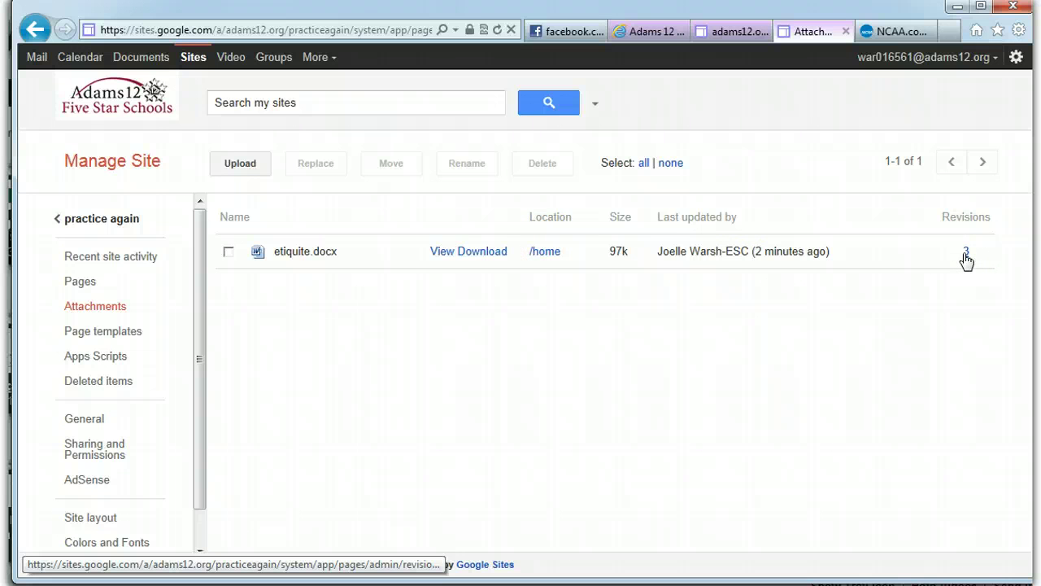
pyautogui.click(483, 446)
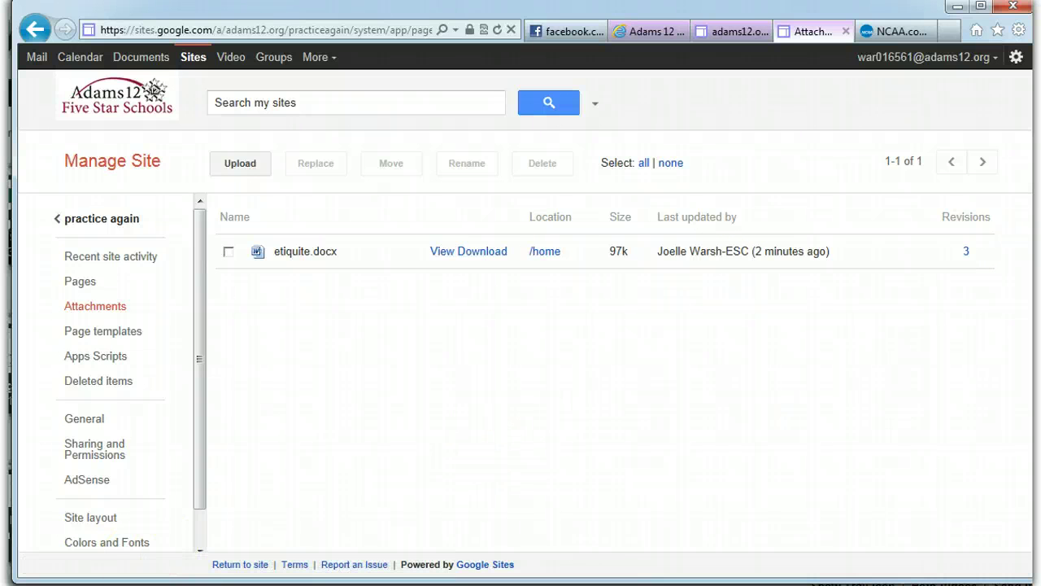